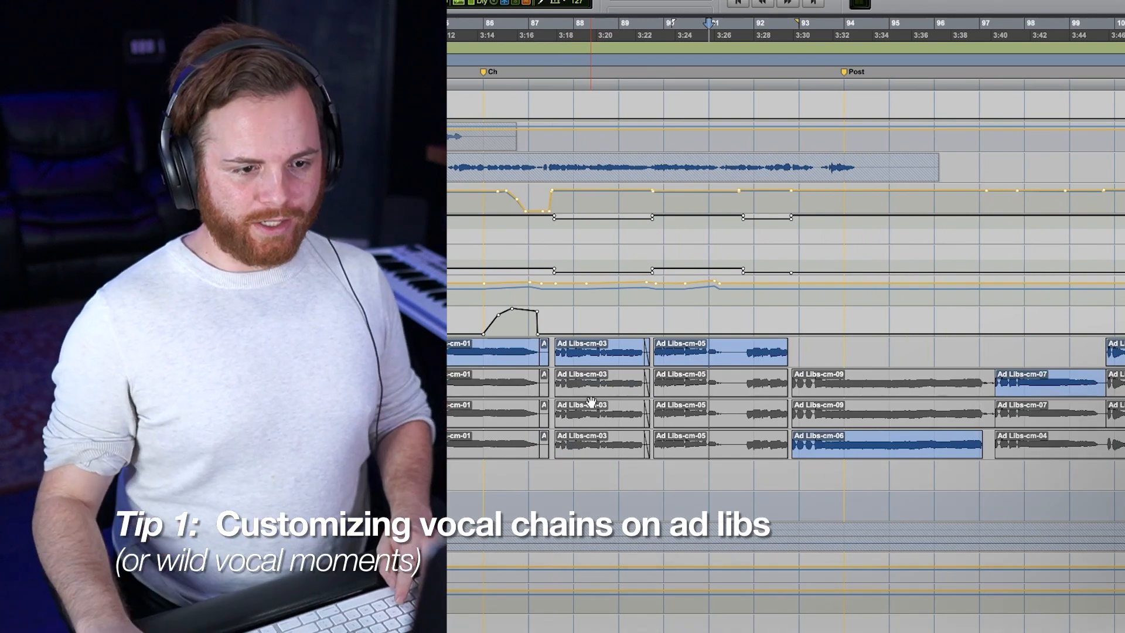
# Step: Copy the Ad Libs-cm-06 clip from the Ad Libs.dup2 track to the Ad Libs track and mute the original clip
pyautogui.press('r')
pyautogui.press('r')
pyautogui.press('t')
pyautogui.hscroll(5, 783, 413)
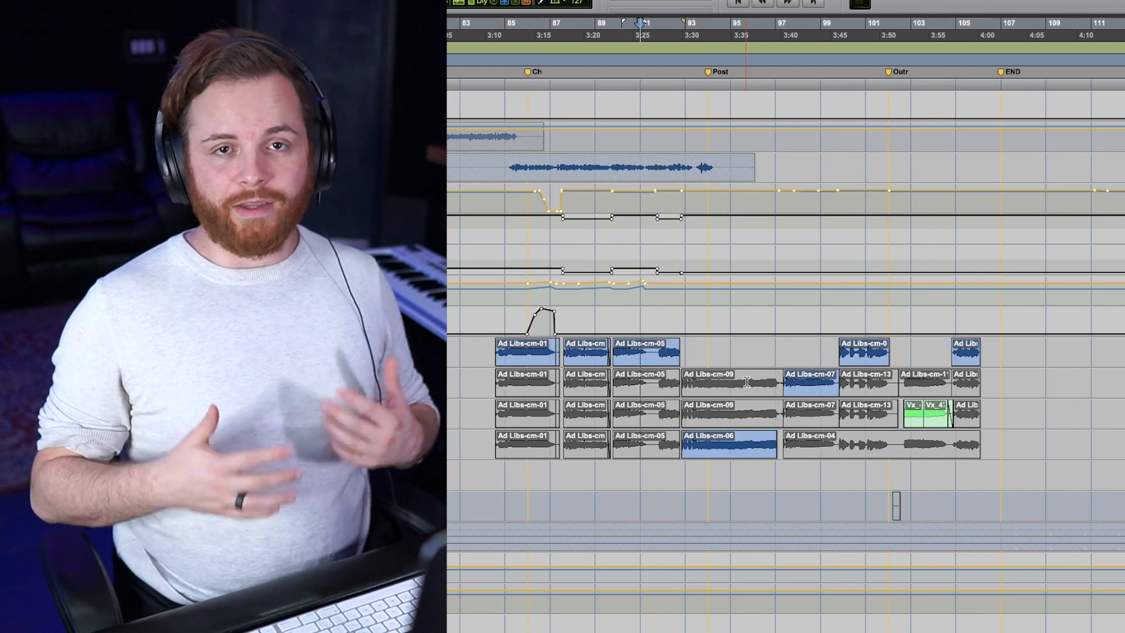
pyautogui.moveTo(742, 438); pyautogui.dragTo(754, 373)
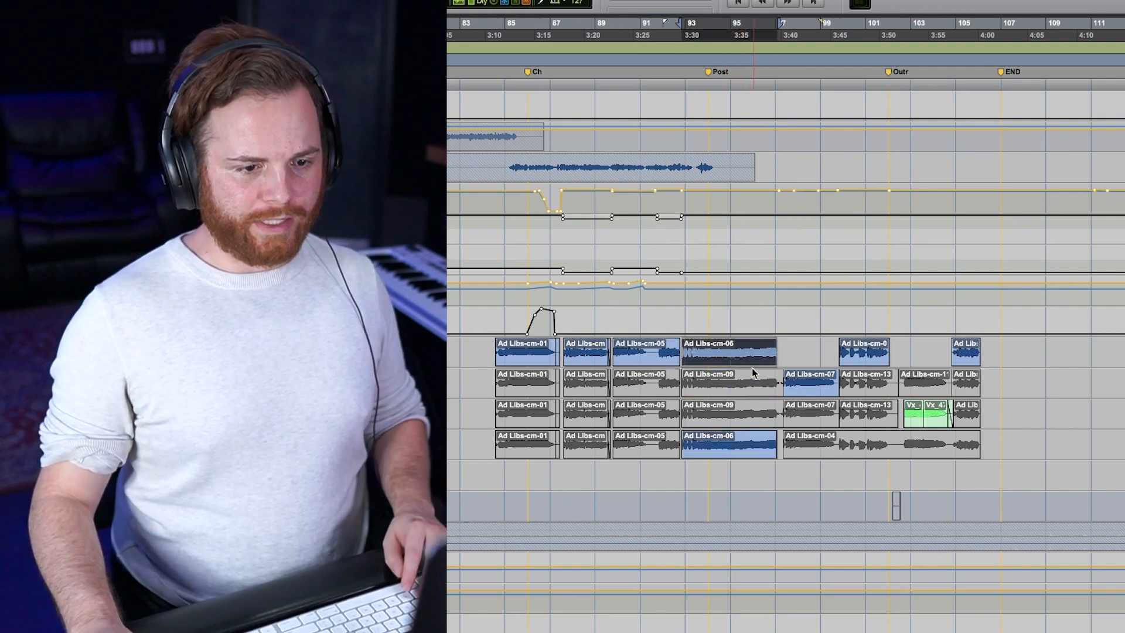
pyautogui.click(740, 451)
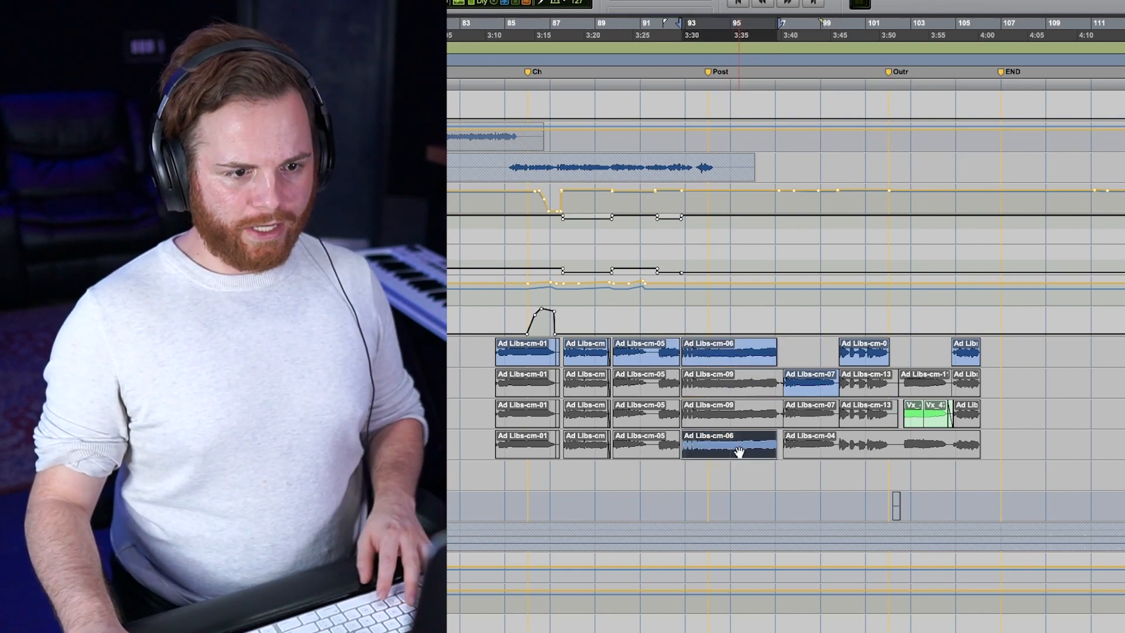
# Step: Play from just after bar 91 to compare the Ad Libs-cm-06 clip through the regular and the customized vocal chains
pyautogui.click(653, 346)
pyautogui.press('space')
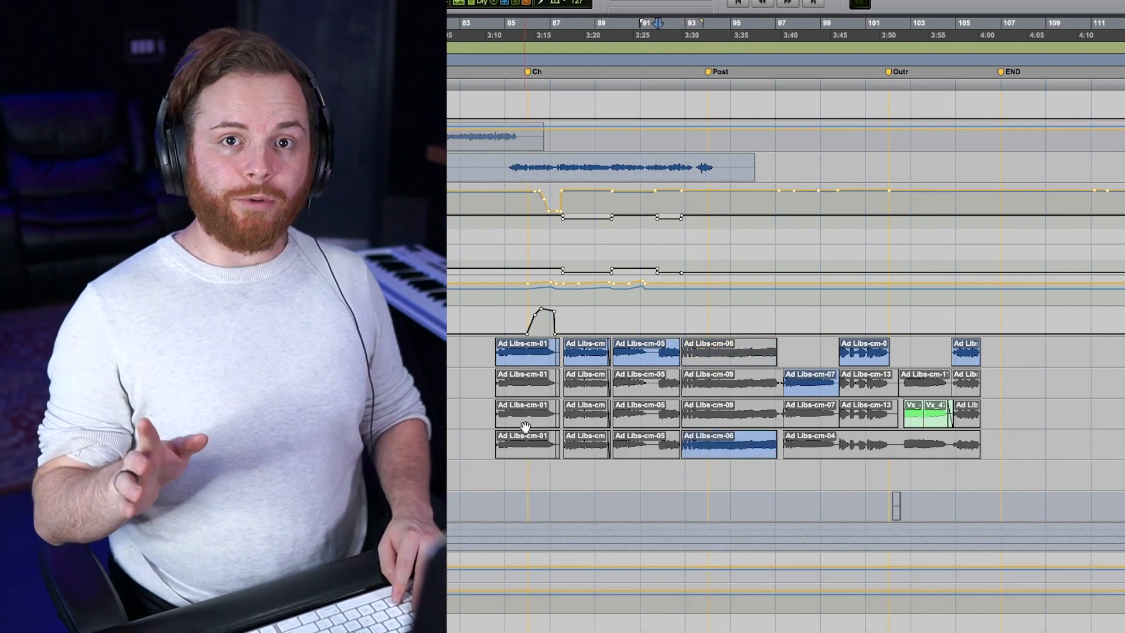
pyautogui.press('space')
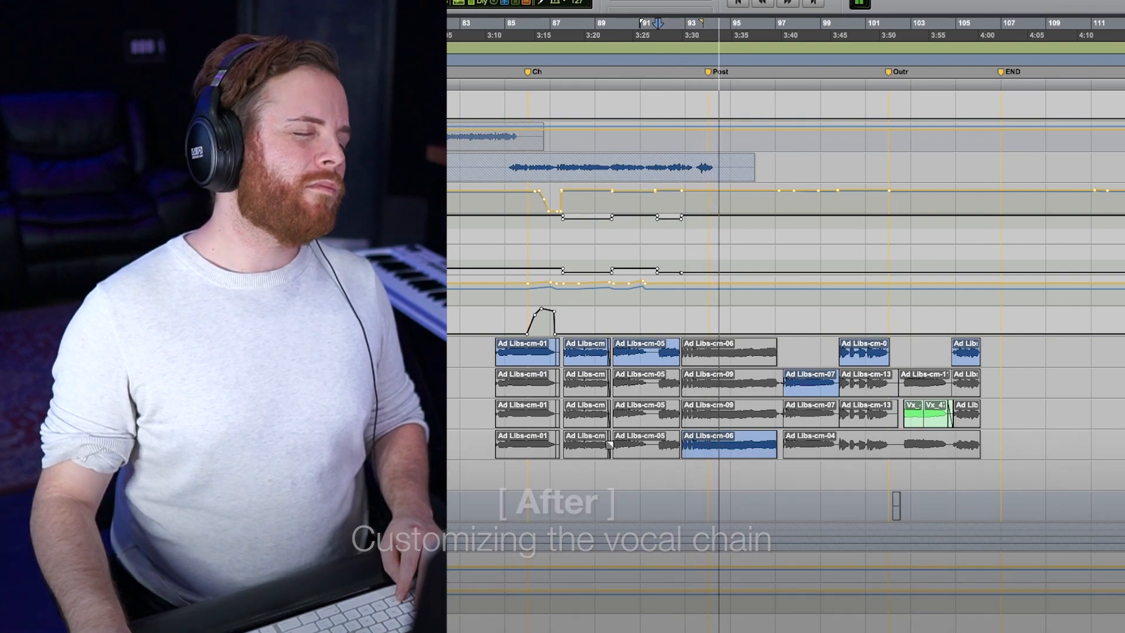
pyautogui.press('space')
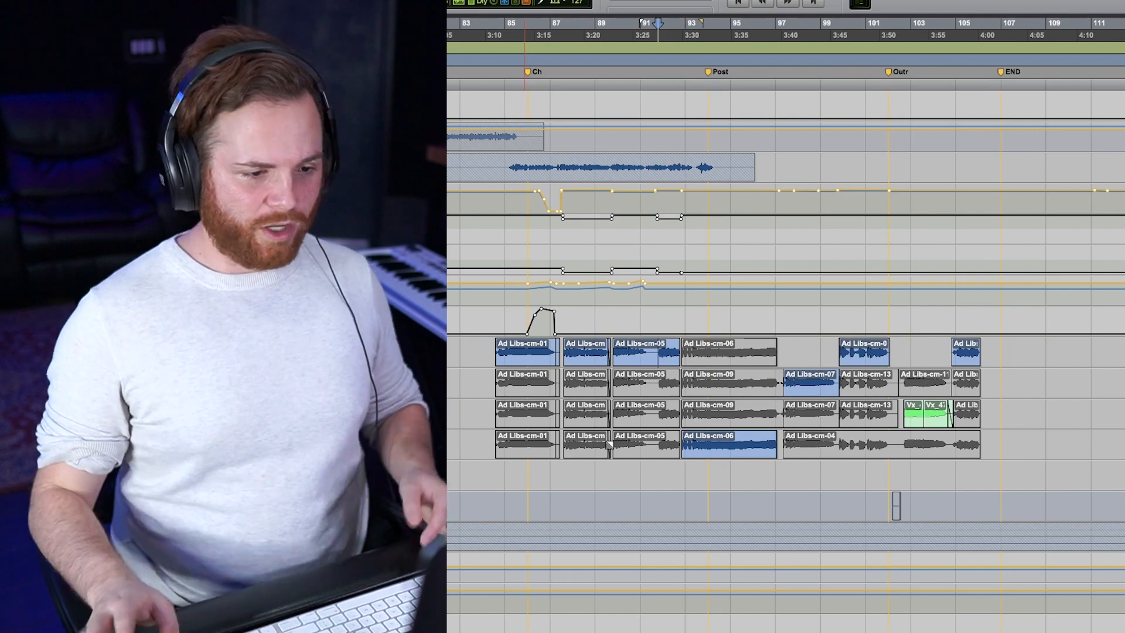
# Step: Open the Pro-Q 3 equalizer on the Ad Libs.dup2 track and audition its 2545.1 Hz band in solo during playback
pyautogui.click(703, 453)
pyautogui.scroll(3, 703, 453)
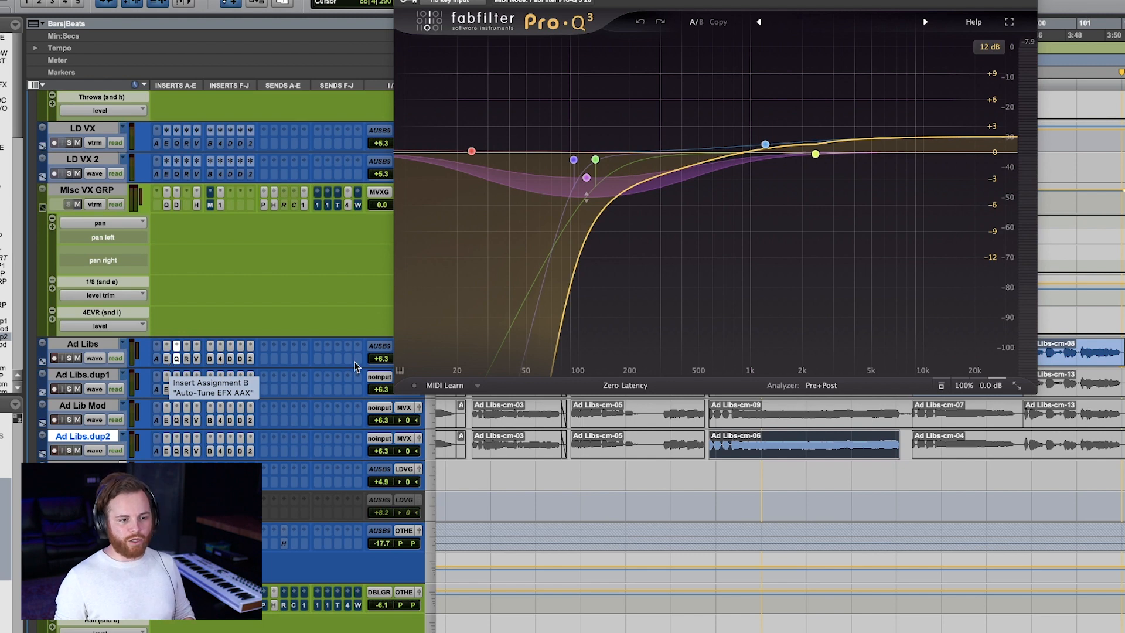
pyautogui.click(175, 452)
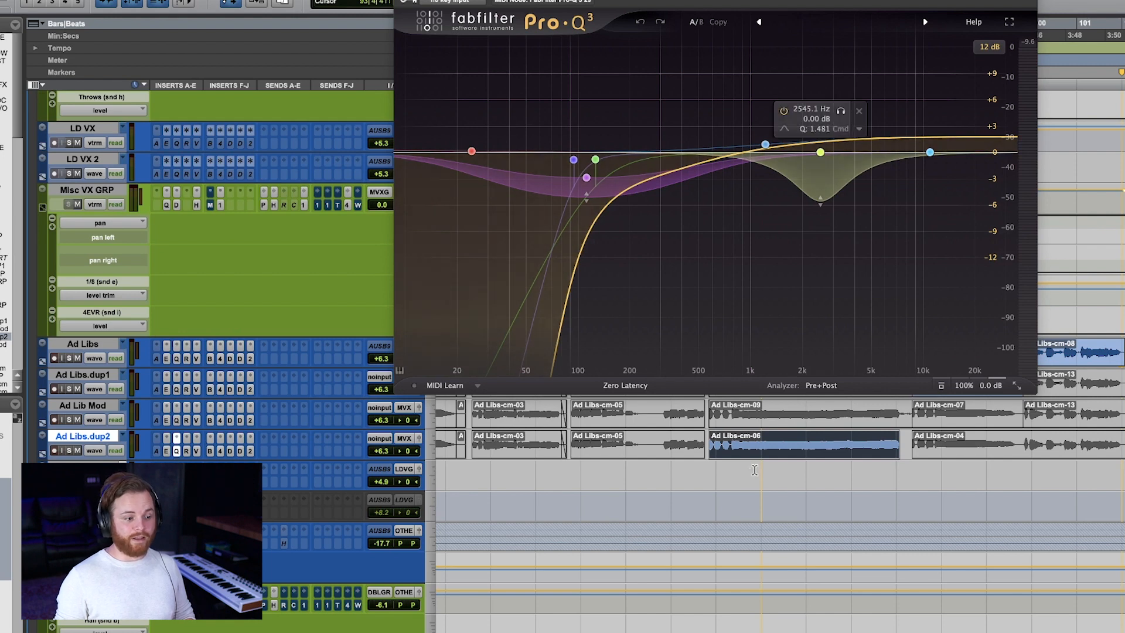
pyautogui.click(821, 153)
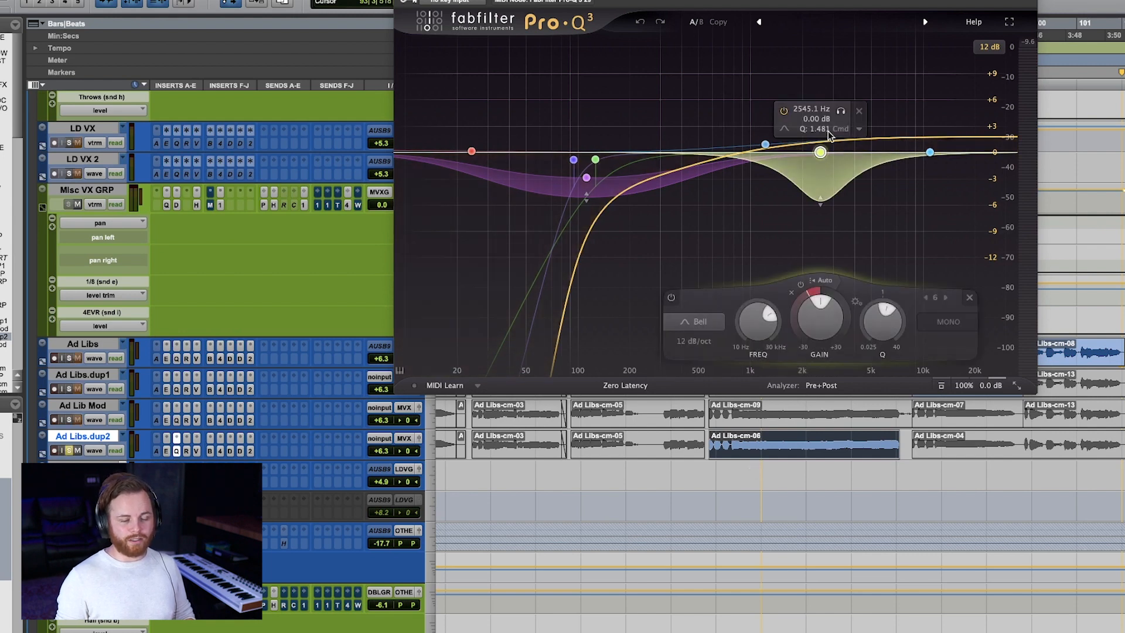
pyautogui.press('space')
pyautogui.click(840, 110)
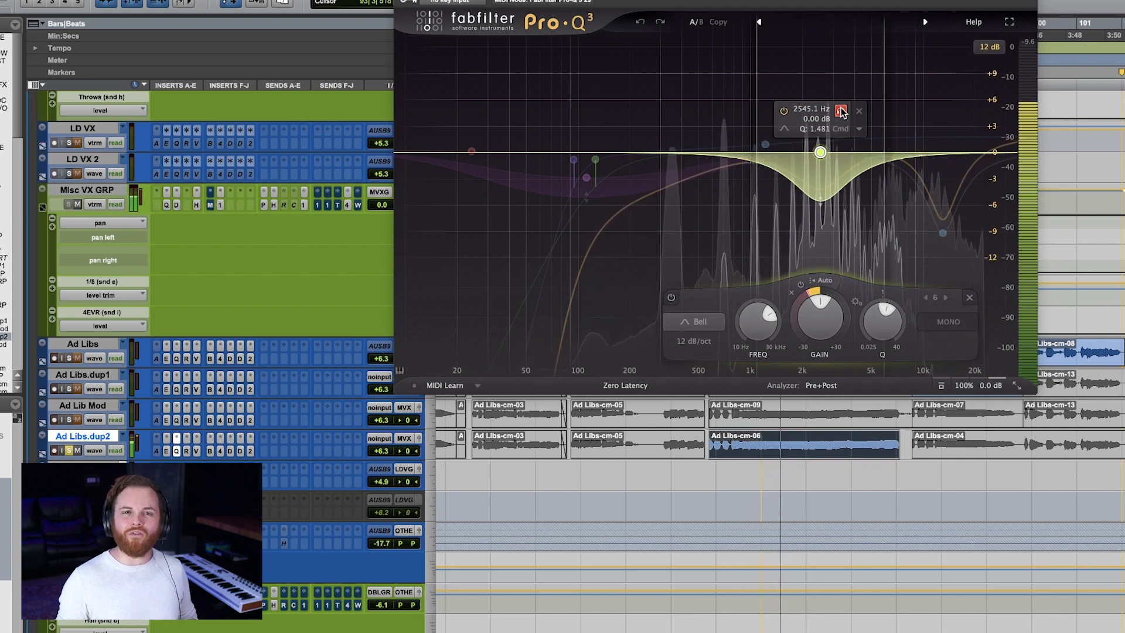
pyautogui.press('space')
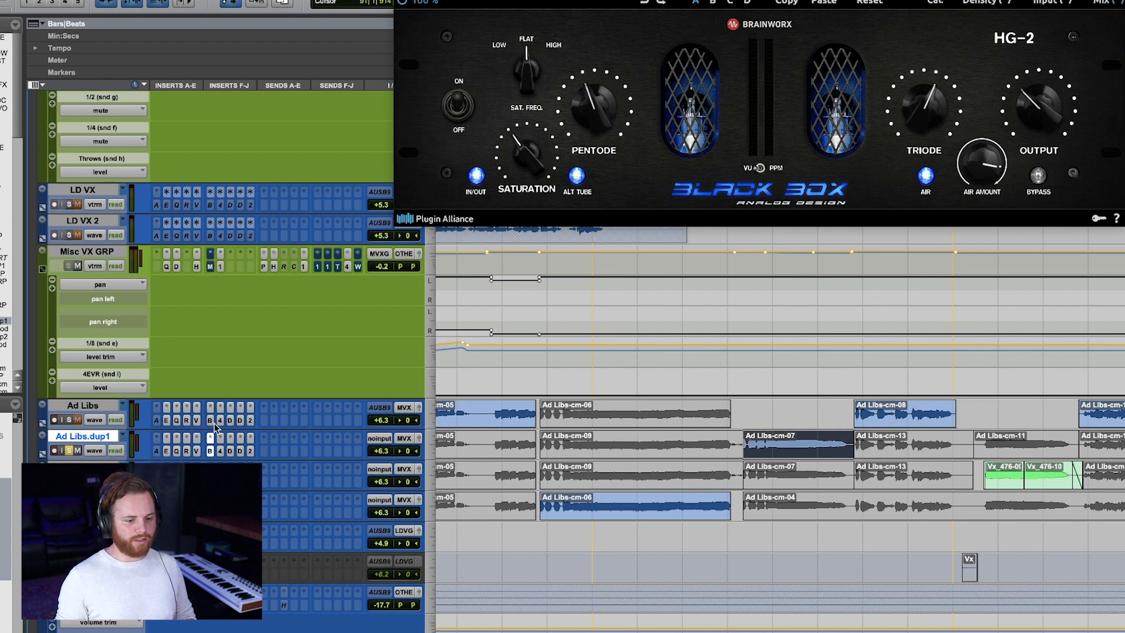
# Step: Select the latter part of the Ad Libs-cm-07 clip and play it to audition the HG-2 Black Box air boost
pyautogui.moveTo(782, 439); pyautogui.dragTo(849, 439)
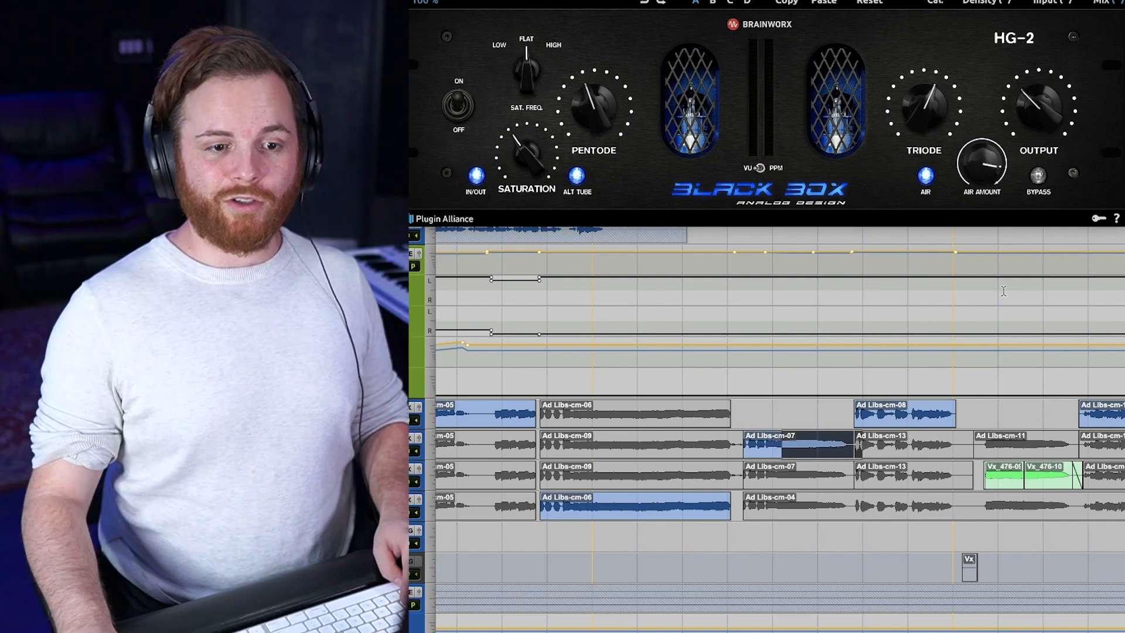
pyautogui.press('space')
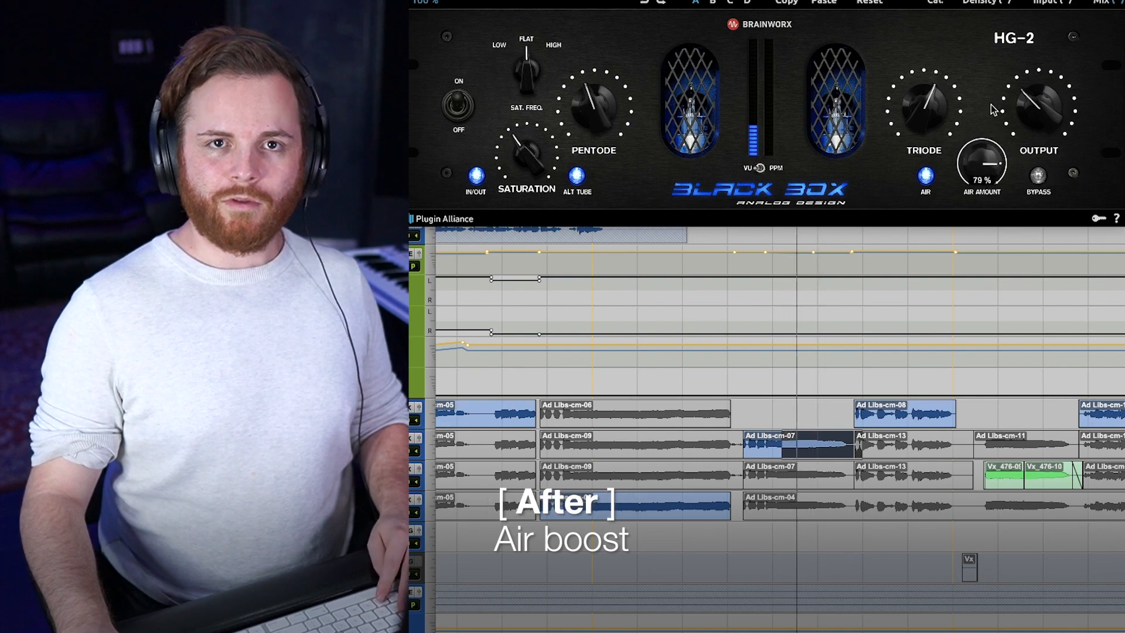
pyautogui.press('space')
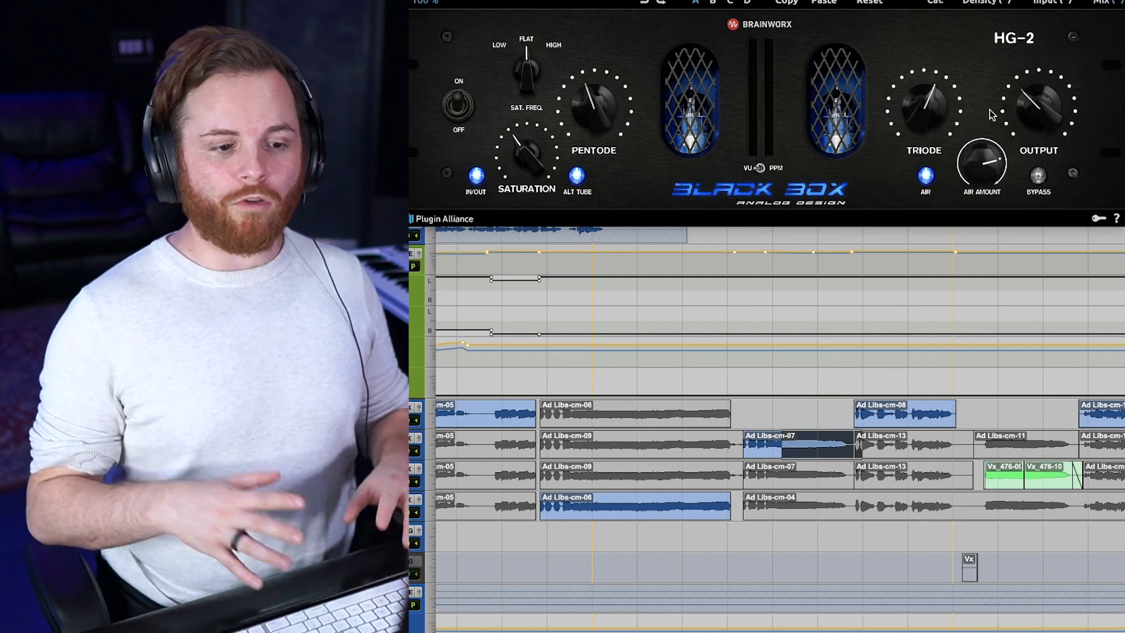
# Step: Play the second verse from just before bar 44 to hear the automated effect send on the lead vocal
pyautogui.press('r')
pyautogui.press('r')
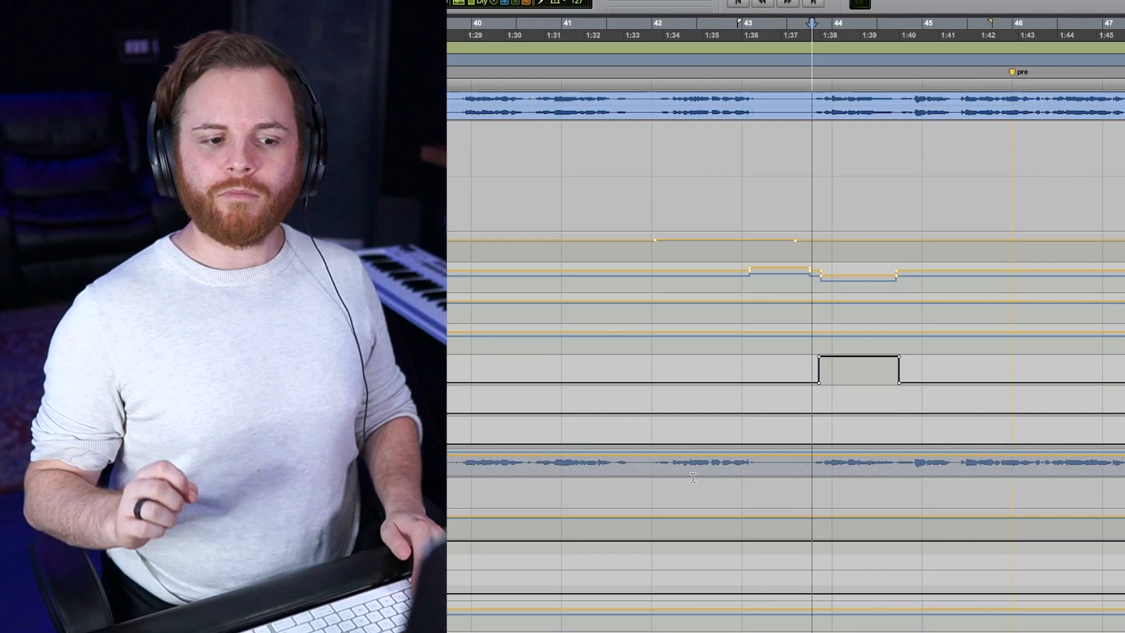
pyautogui.press('space')
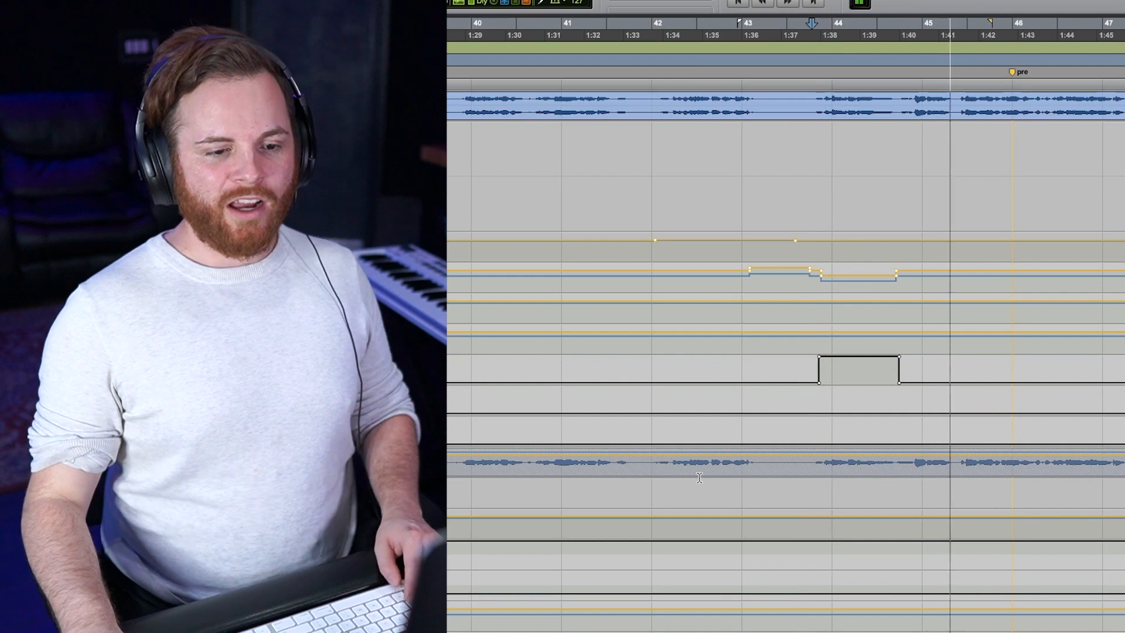
pyautogui.press('space')
# Step: Try the Little AlterBoy formant at 0.0 during playback, undo the change, and stop playback
pyautogui.scroll(15, 822, 420)
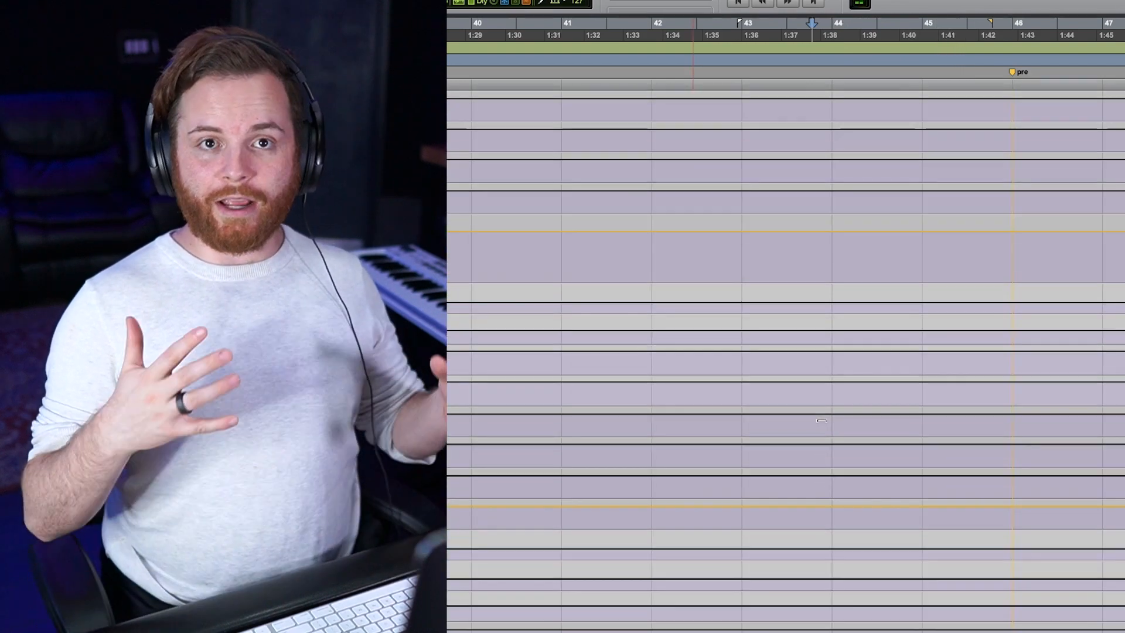
pyautogui.scroll(-6, 822, 420)
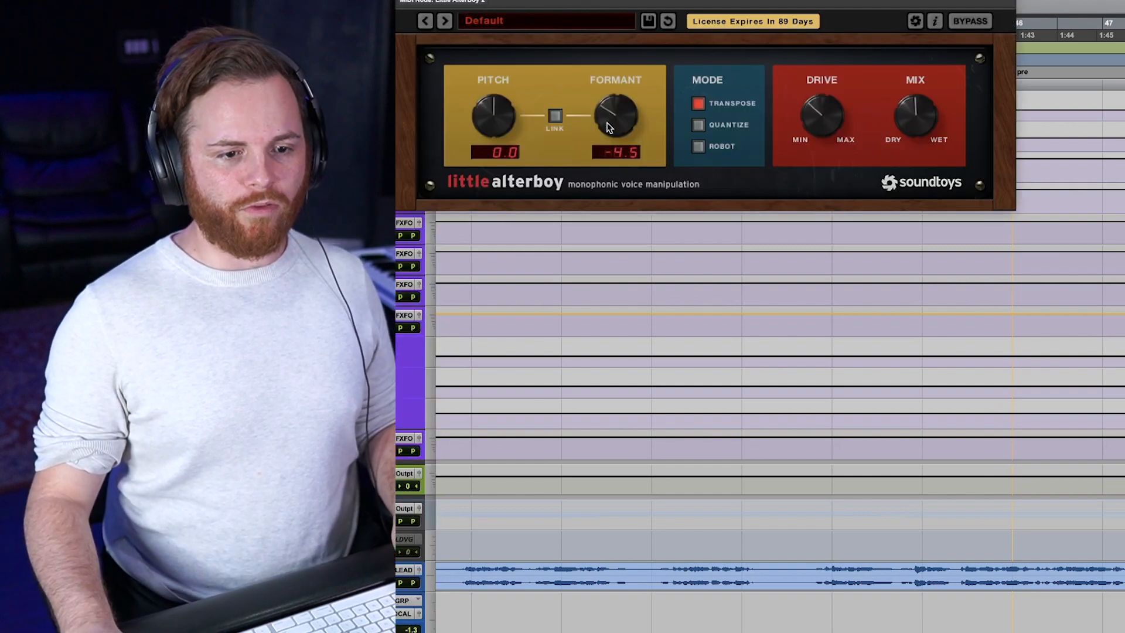
pyautogui.keyDown('alt'); pyautogui.click(619, 95); pyautogui.keyUp('alt')
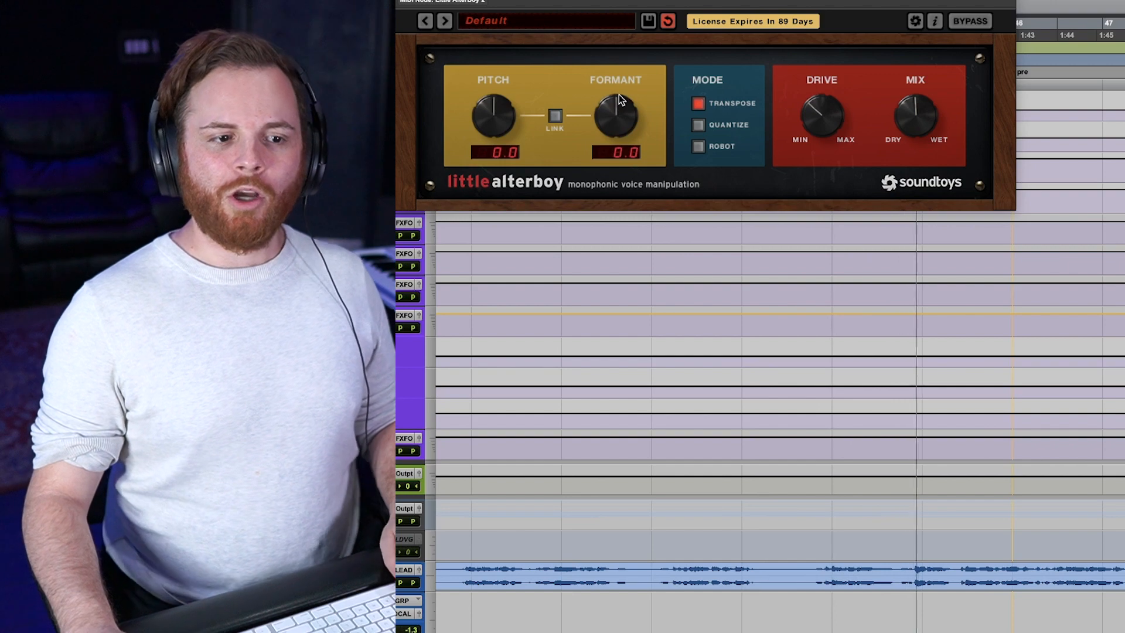
pyautogui.press('super+z')
pyautogui.press('space')
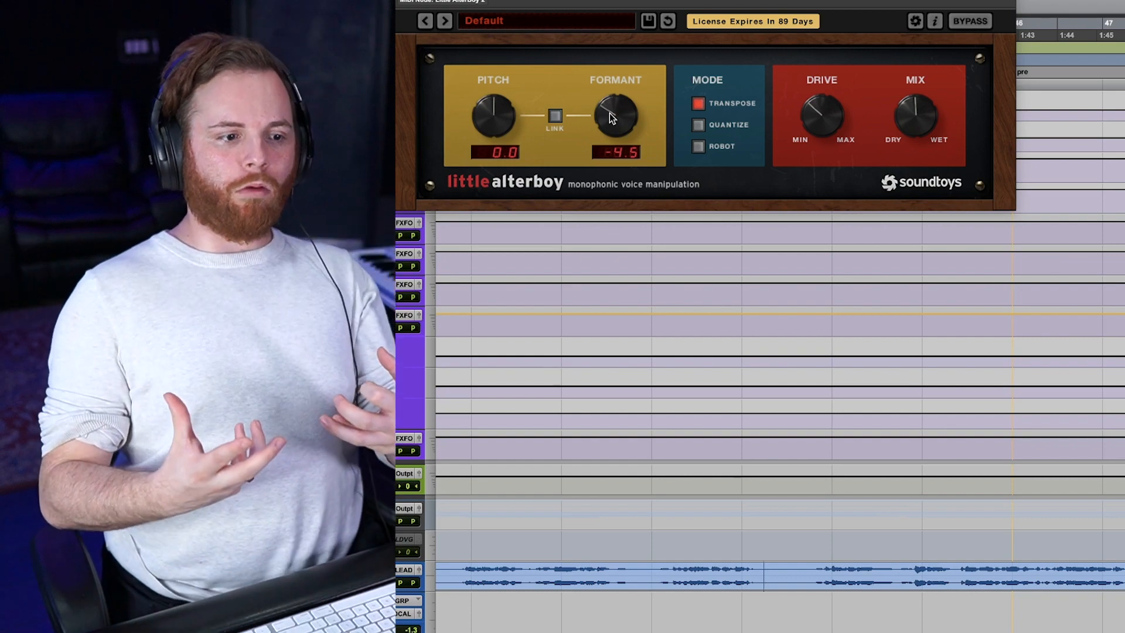
# Step: Play the selected pair of drone harmony tracks from just before the pre marker and review the lead vocal tracks and automation
pyautogui.scroll(-8, 661, 287)
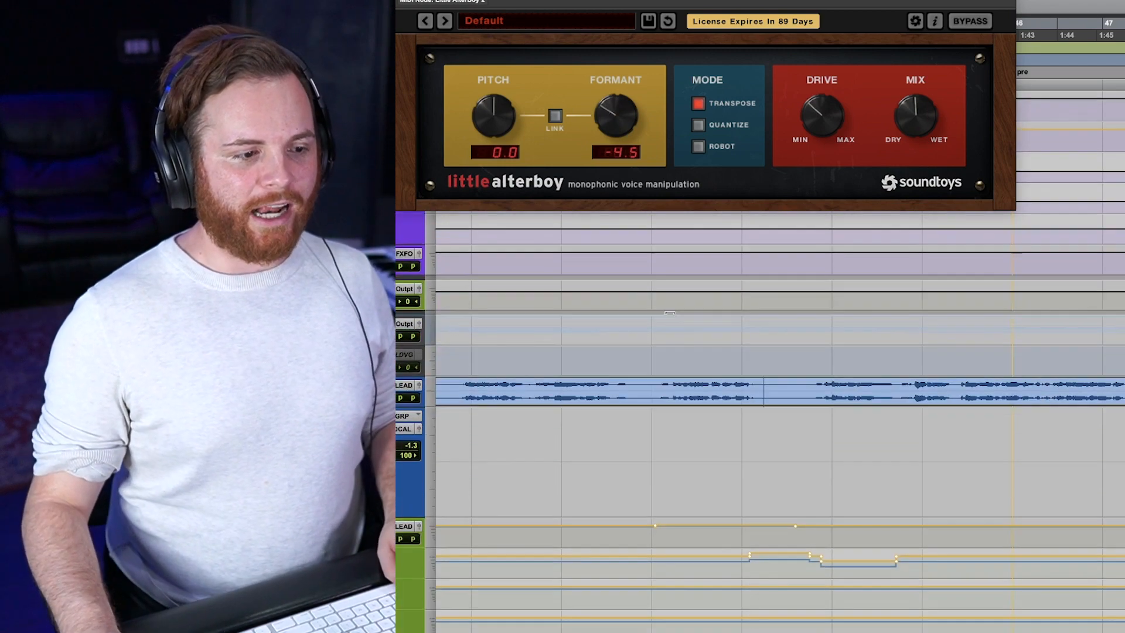
pyautogui.scroll(-7, 706, 387)
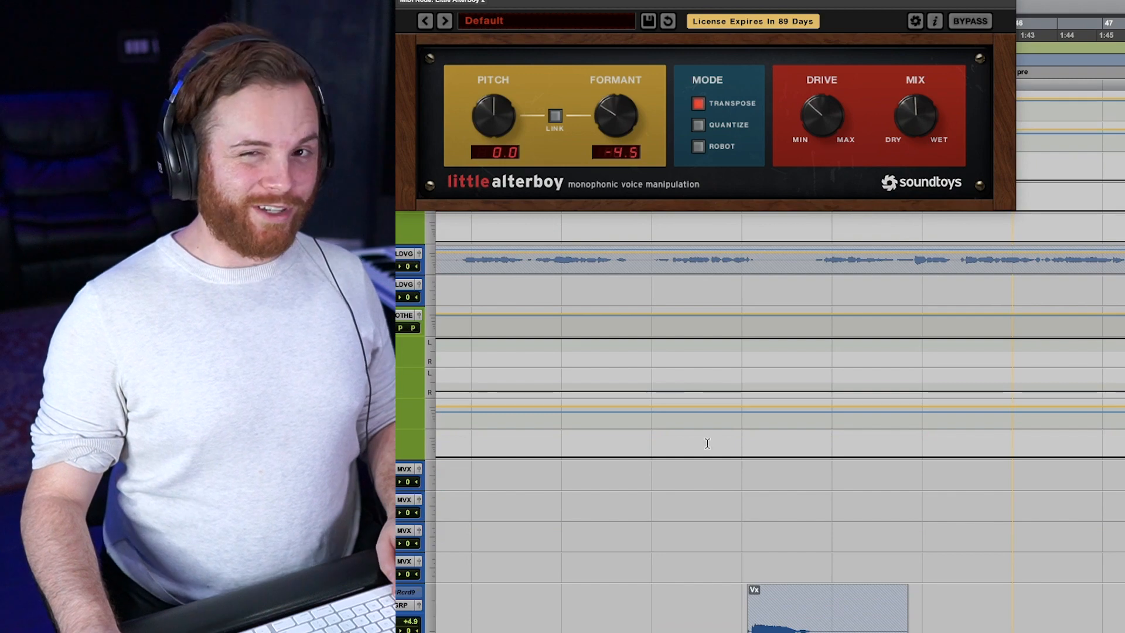
pyautogui.scroll(4, 707, 444)
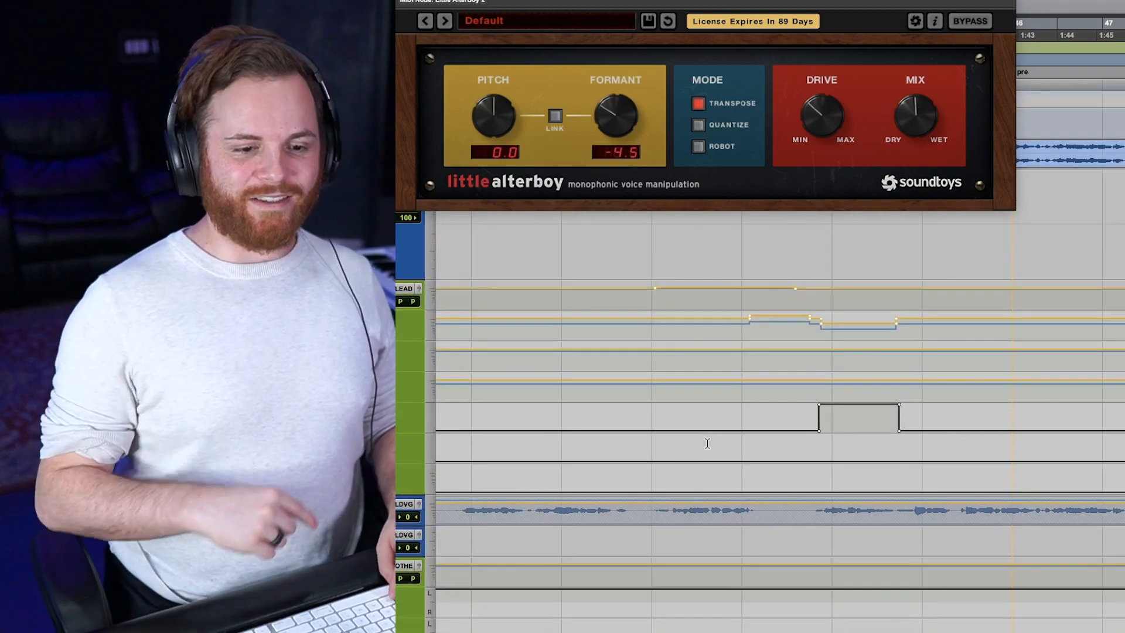
pyautogui.press('space')
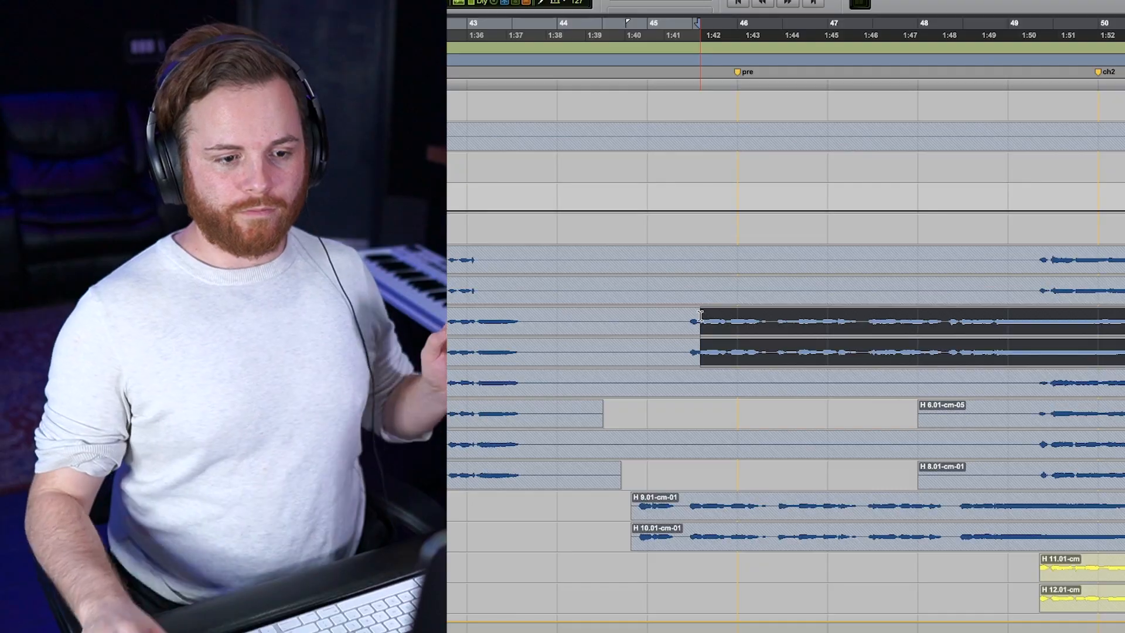
pyautogui.scroll(15, 700, 317)
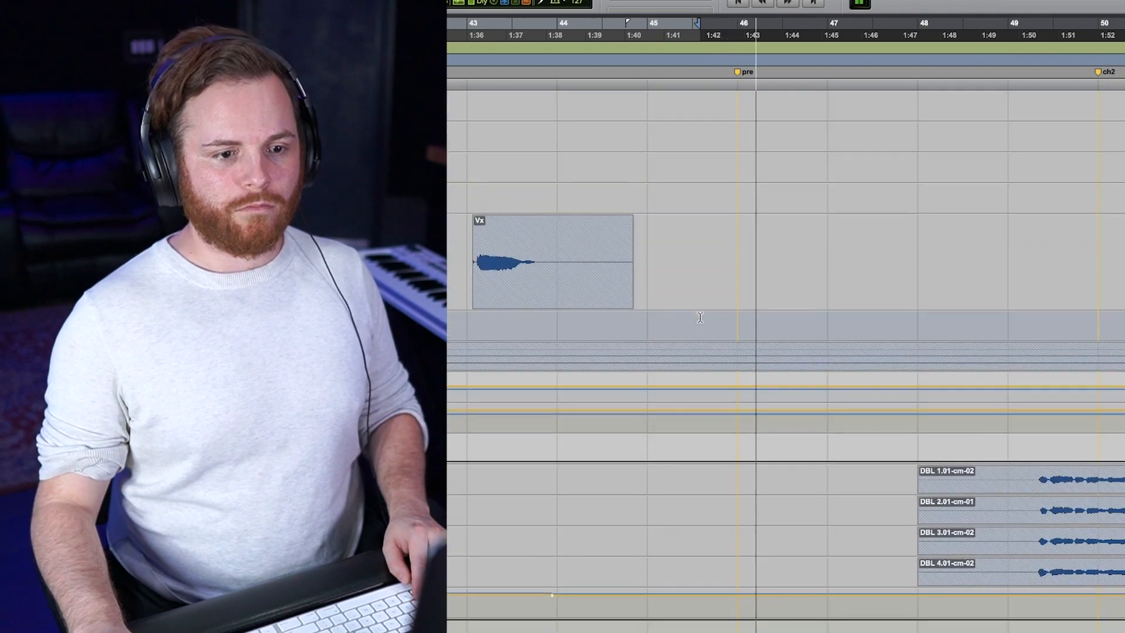
pyautogui.scroll(-6, 700, 317)
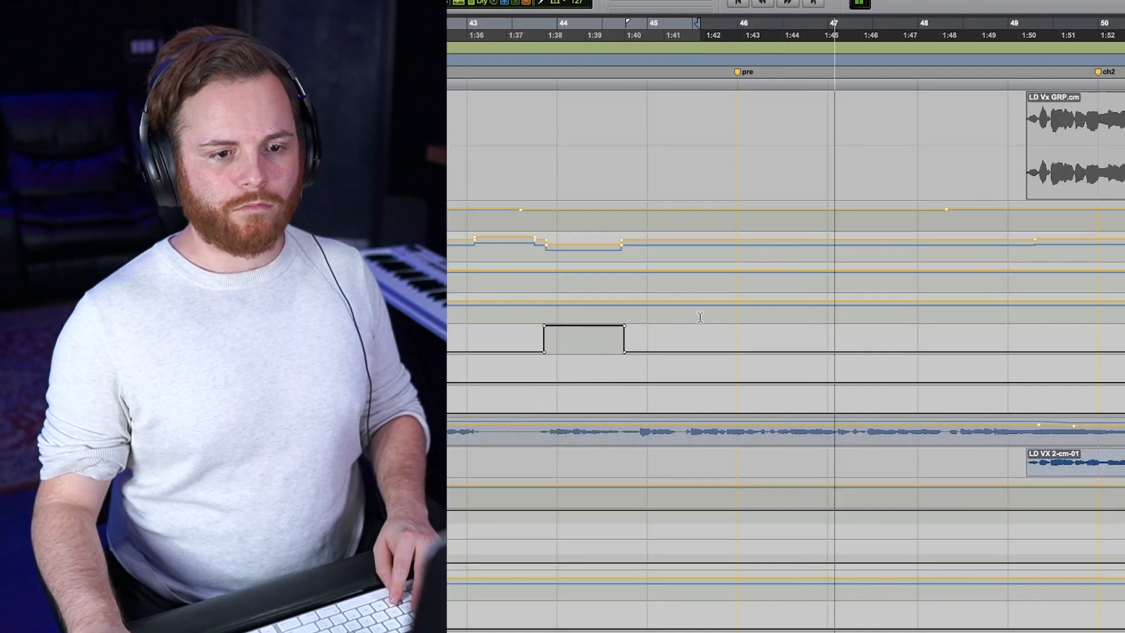
pyautogui.scroll(-3, 700, 317)
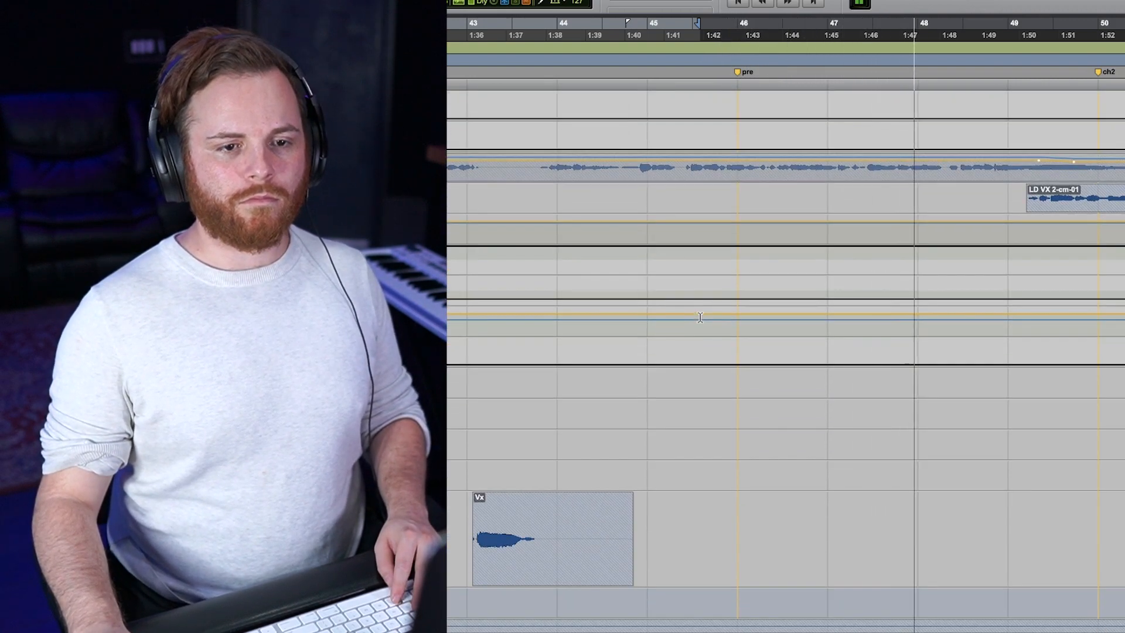
pyautogui.press('space')
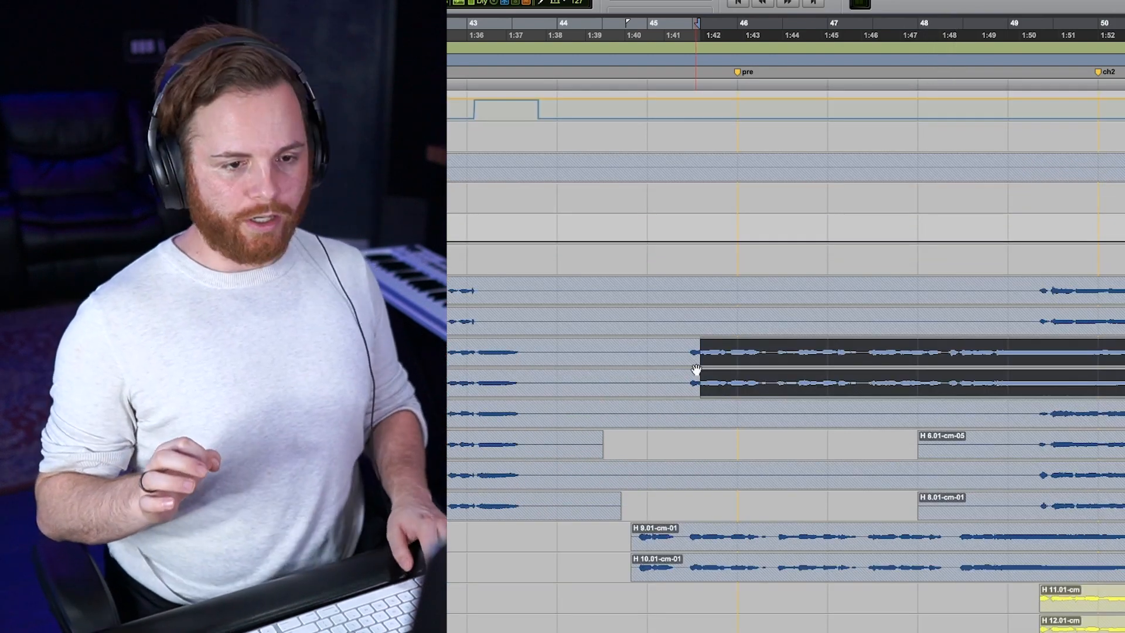
# Step: Replay the pre-chorus from the start of the selected harmonies to compare the mix before and after adding the drone tone
pyautogui.press('space')
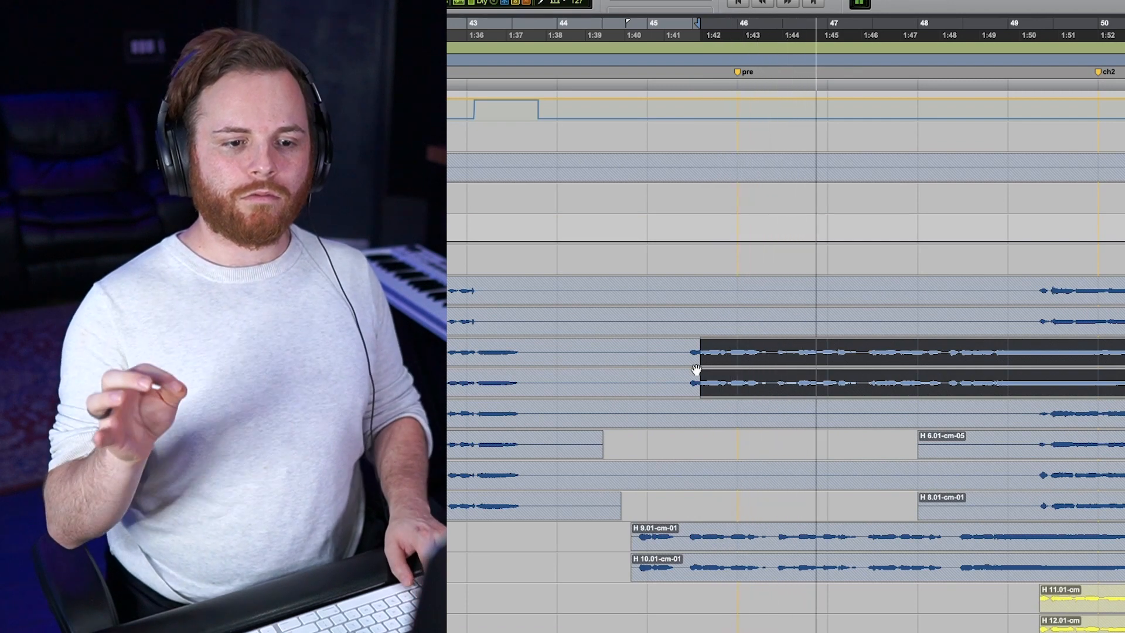
pyautogui.press('space')
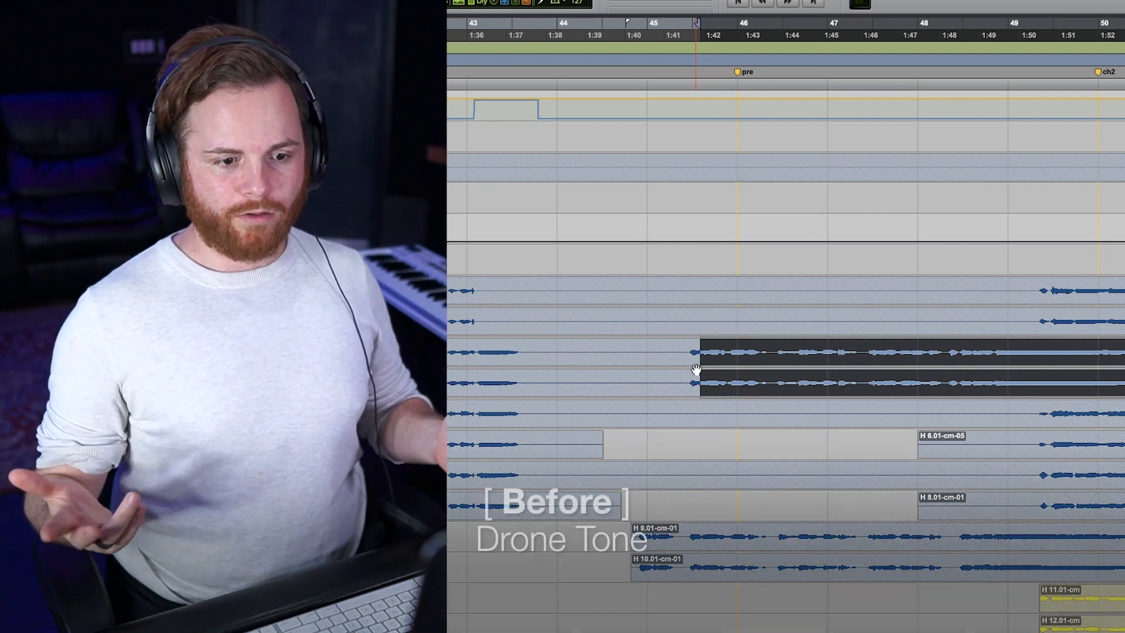
pyautogui.press('space')
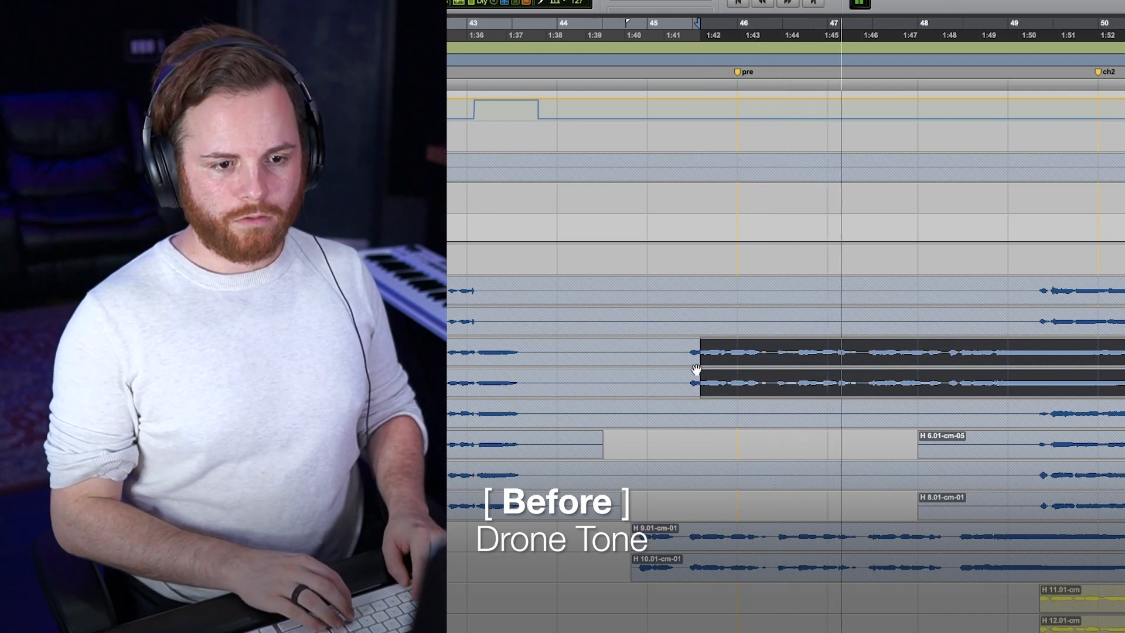
pyautogui.press('space')
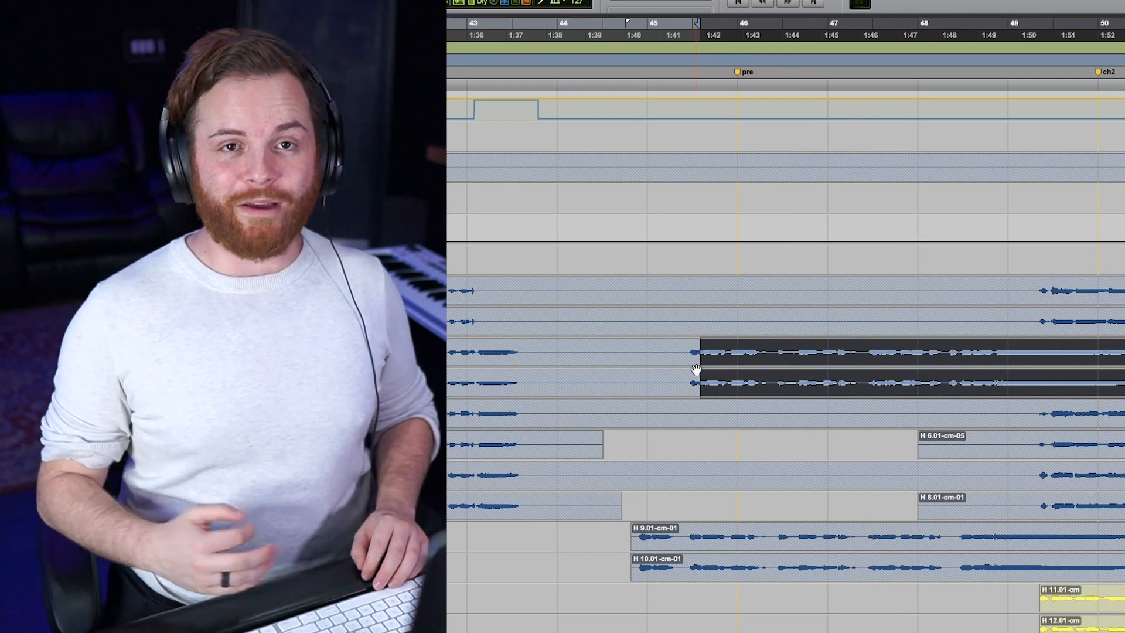
pyautogui.press('space')
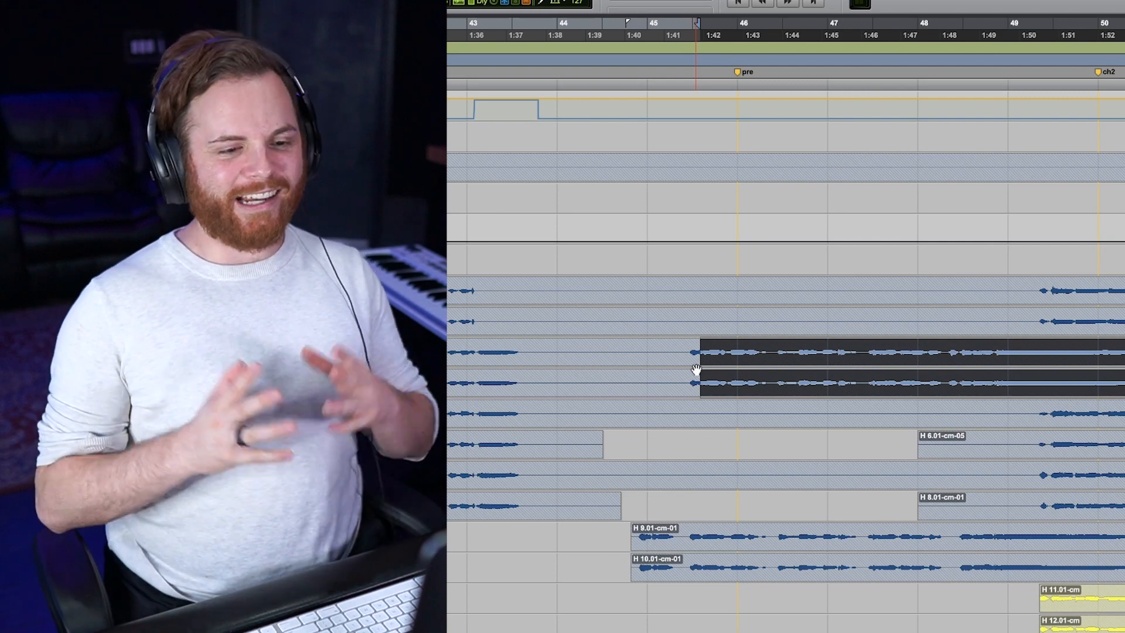
# Step: Place the edit cursor on the drone harmony just before the ch2 marker and examine the harmony tracks through the Post section
pyautogui.press('r')
pyautogui.press('r')
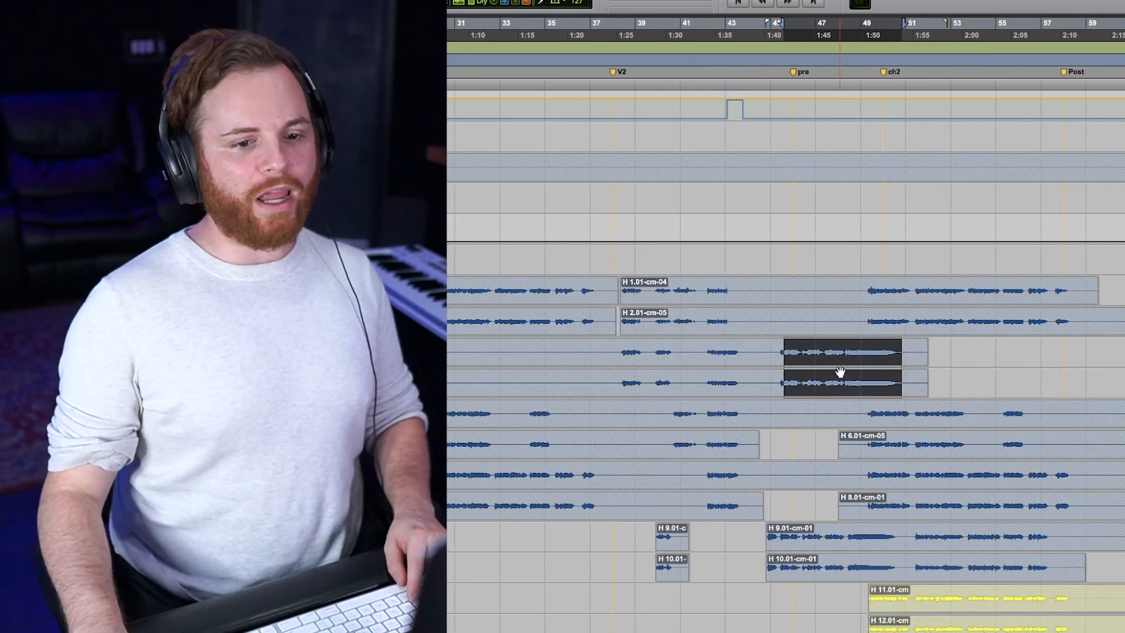
pyautogui.click(869, 352)
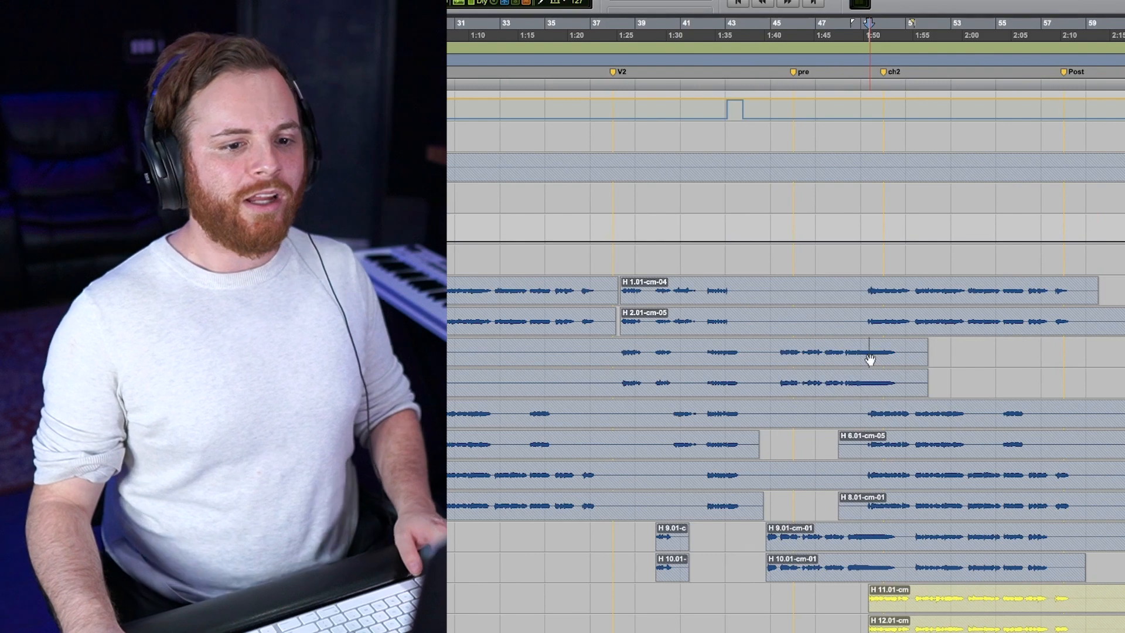
pyautogui.hscroll(8, 870, 355)
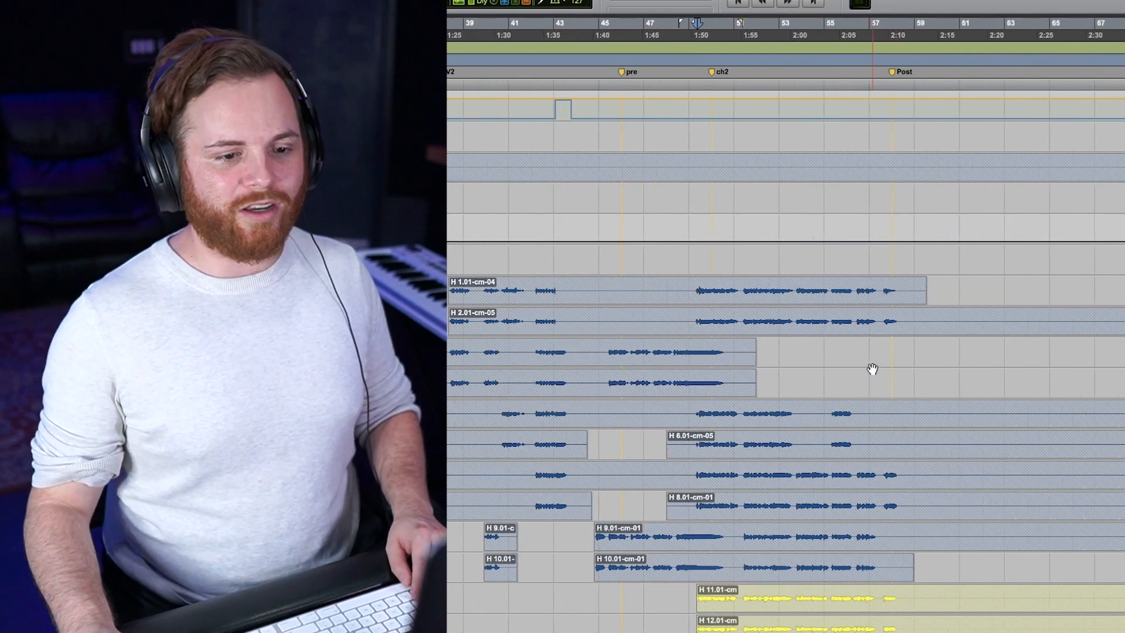
pyautogui.scroll(5, 857, 405)
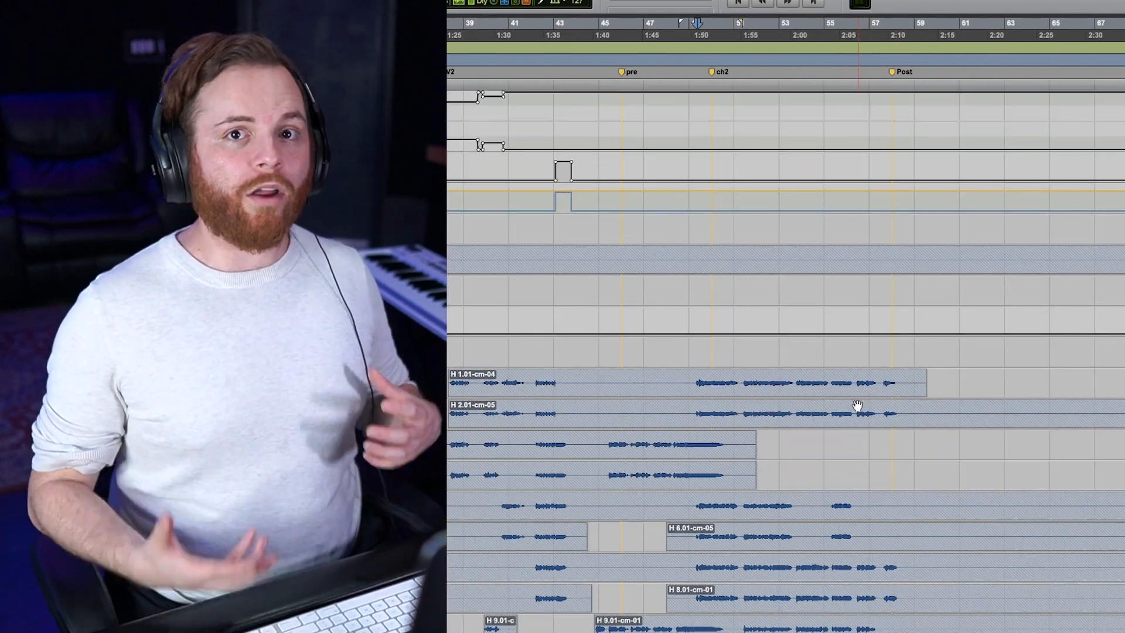